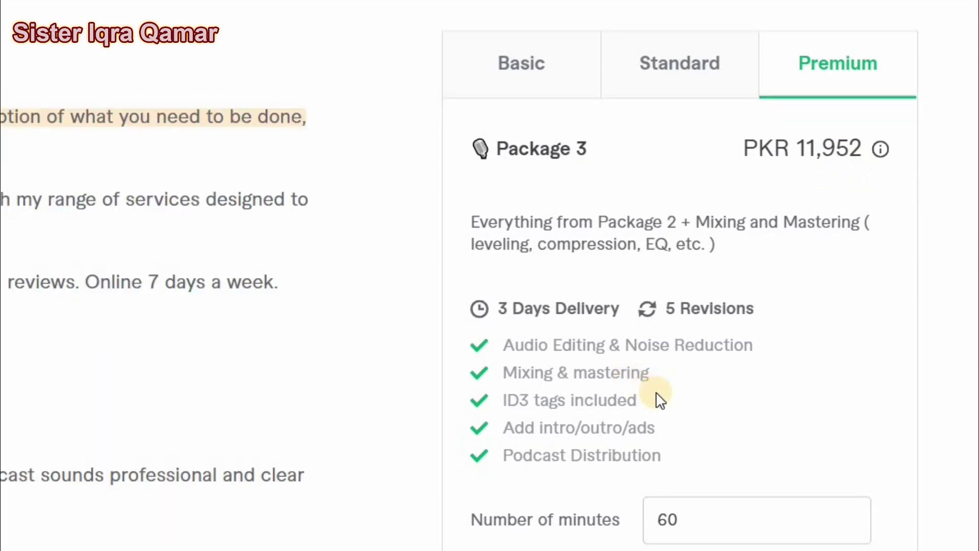
Review the gig's Basic package and browse the Fiverr search results for "remove background noise from audio".
left_click(549, 76)
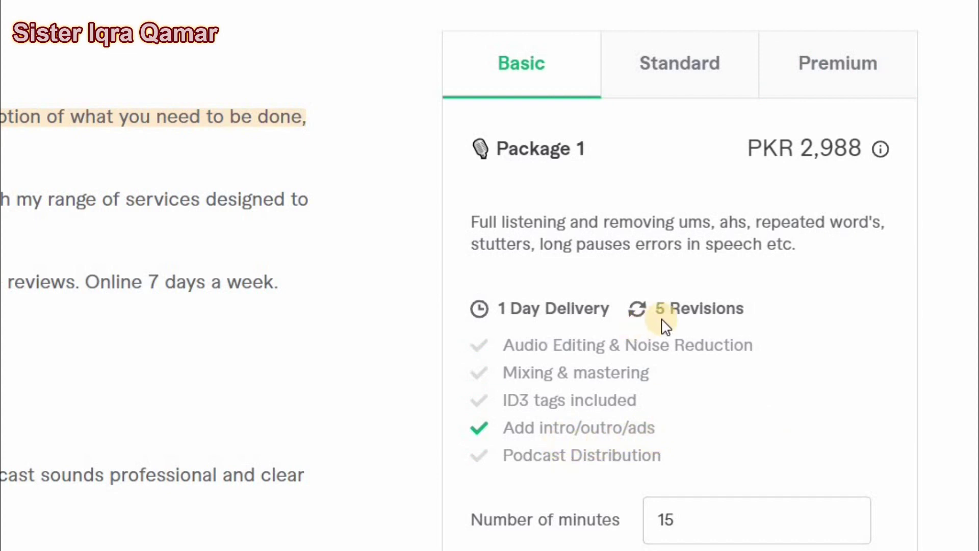
left_click_drag(648, 223, 730, 225)
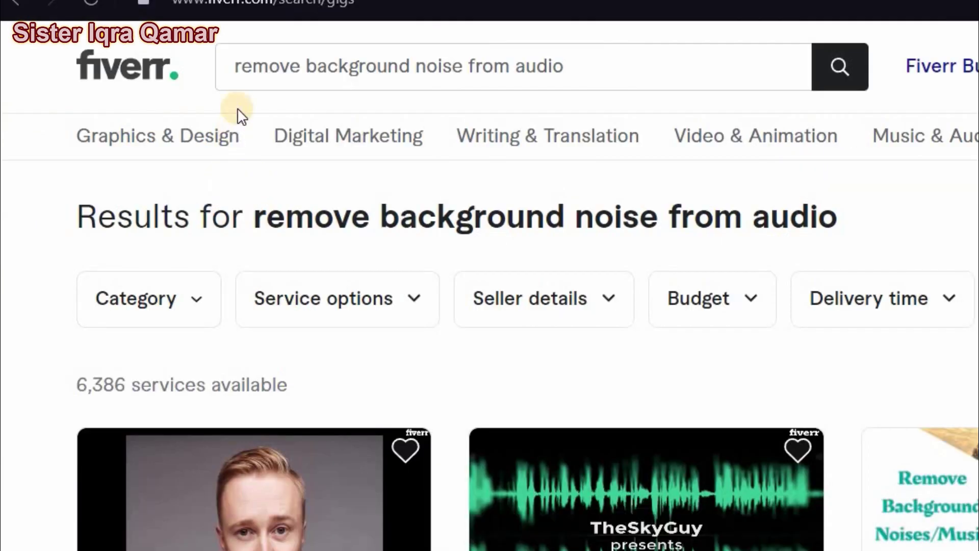
left_click(295, 78)
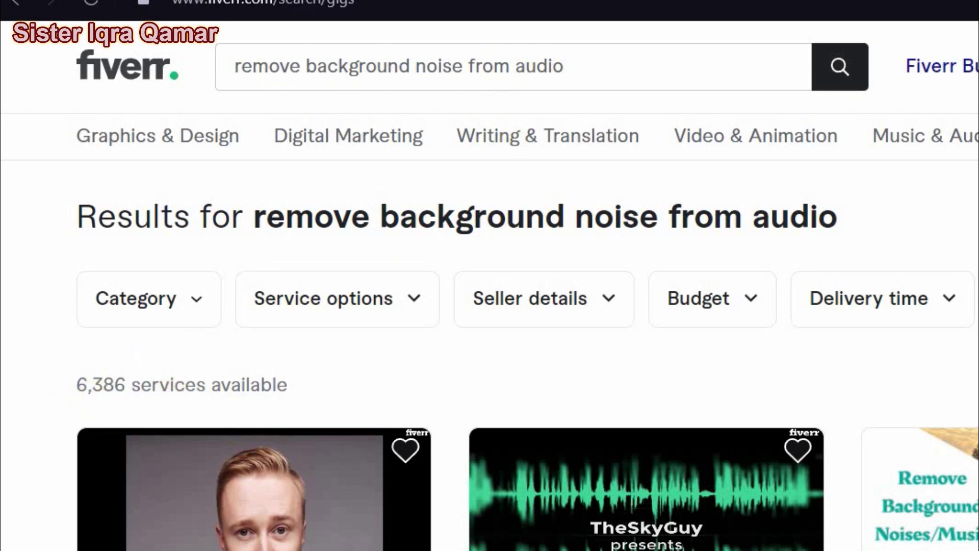
scroll(933, 366, "down", 7)
scroll(933, 367, "up", 8)
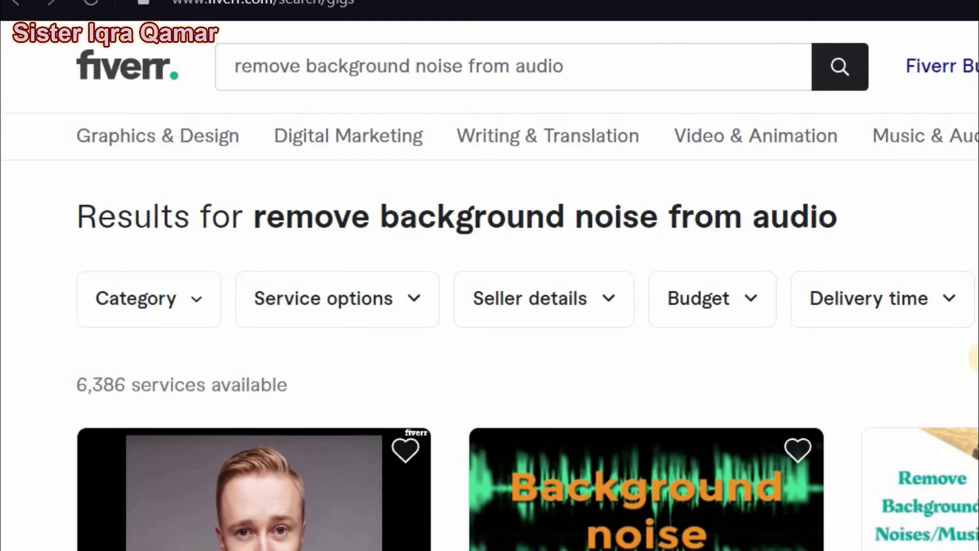
mouse_move(793, 533)
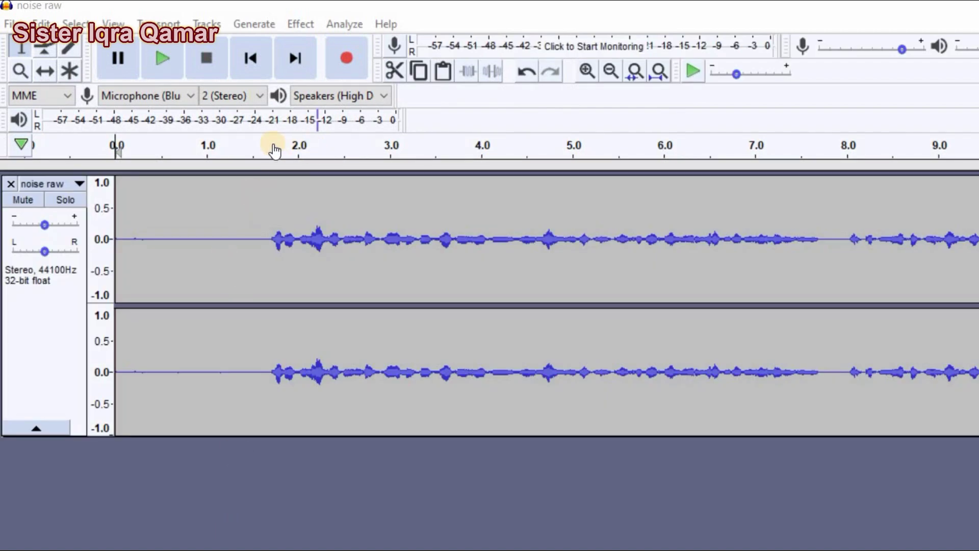
Switch to Audacity and listen to the noise raw track from near its start.
left_click(132, 143)
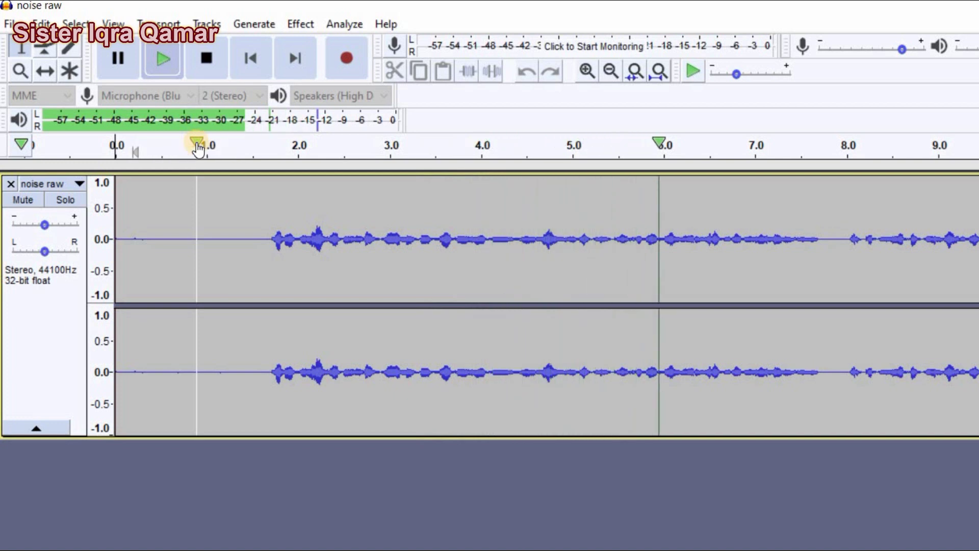
key("space")
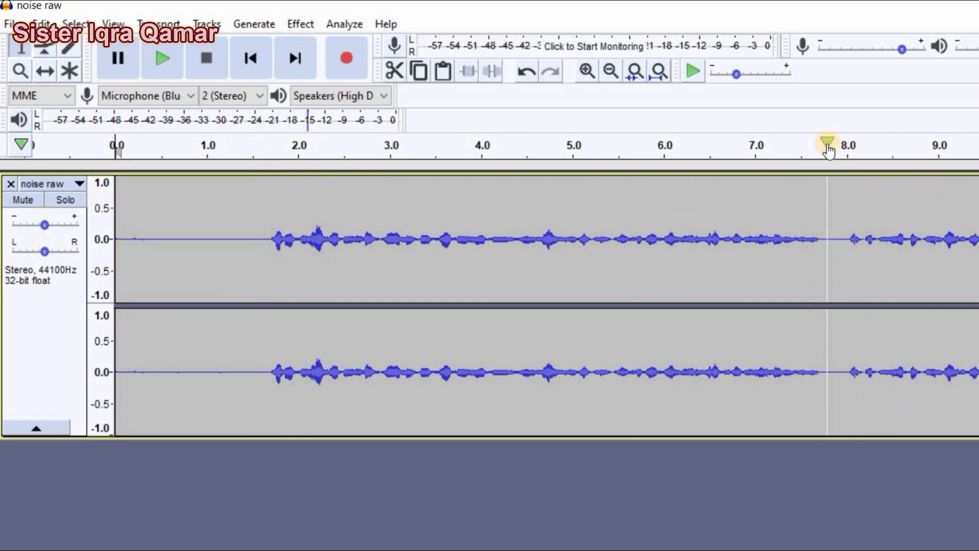
Copy the noise-only gap at about 7.7 to 8.0 seconds and paste it at about 0.8 seconds.
left_click(840, 232)
left_click_drag(840, 232, 824, 234)
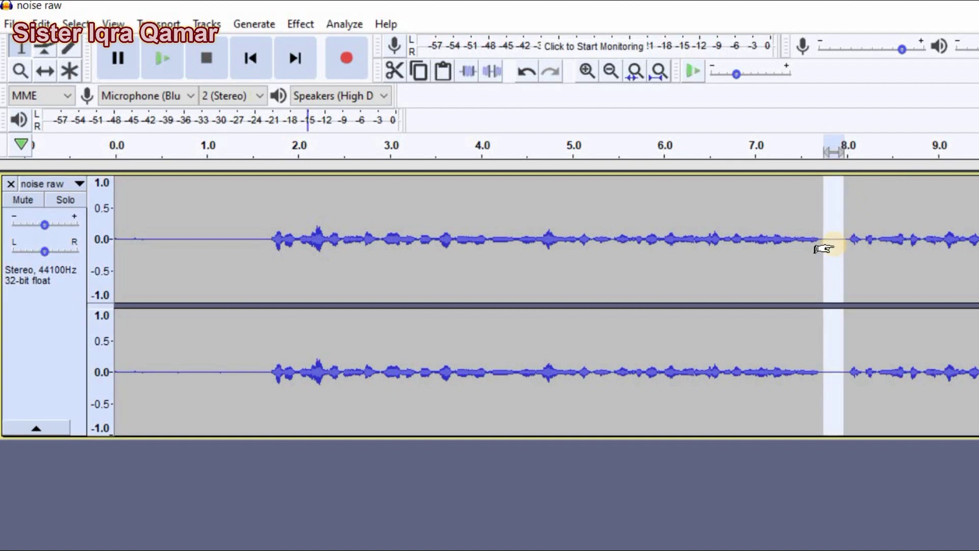
left_click(193, 258)
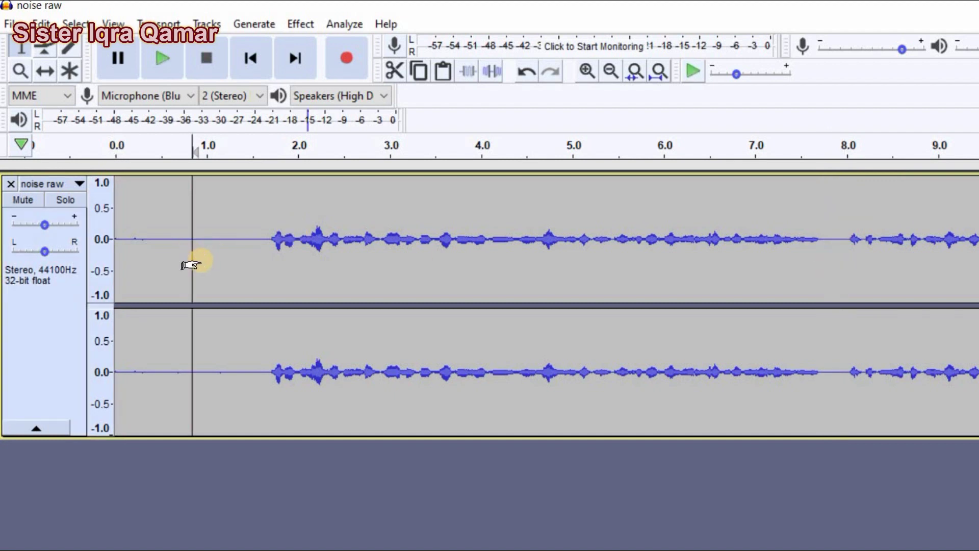
key("ctrl+v")
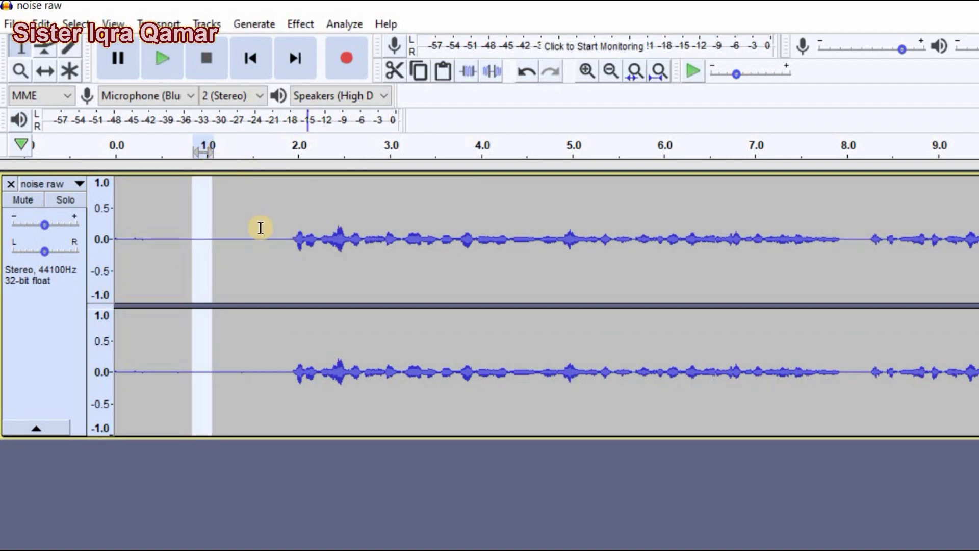
Capture a noise profile for Noise Reduction from the speech-free first 1.8 seconds or so of the track.
left_click_drag(212, 235, 171, 251)
left_click_drag(282, 234, 99, 243)
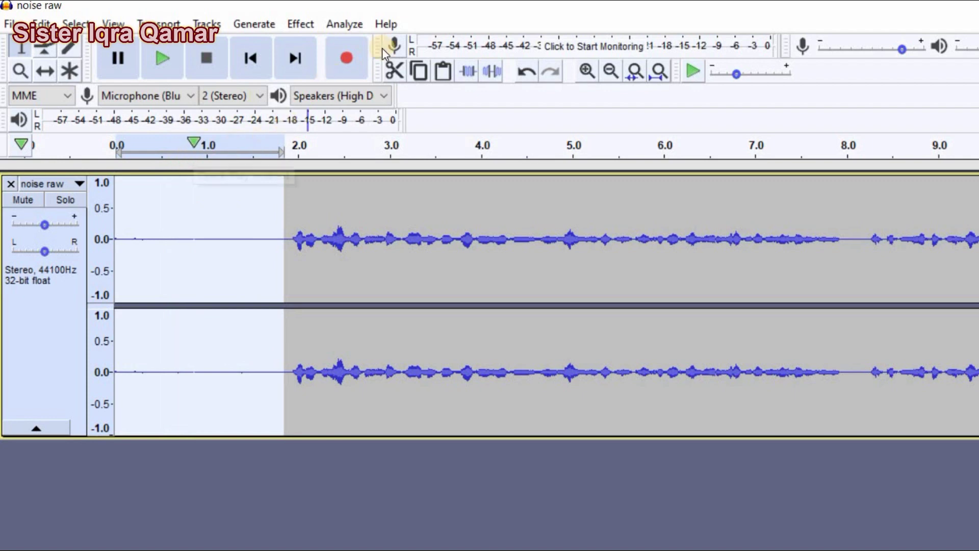
left_click(301, 26)
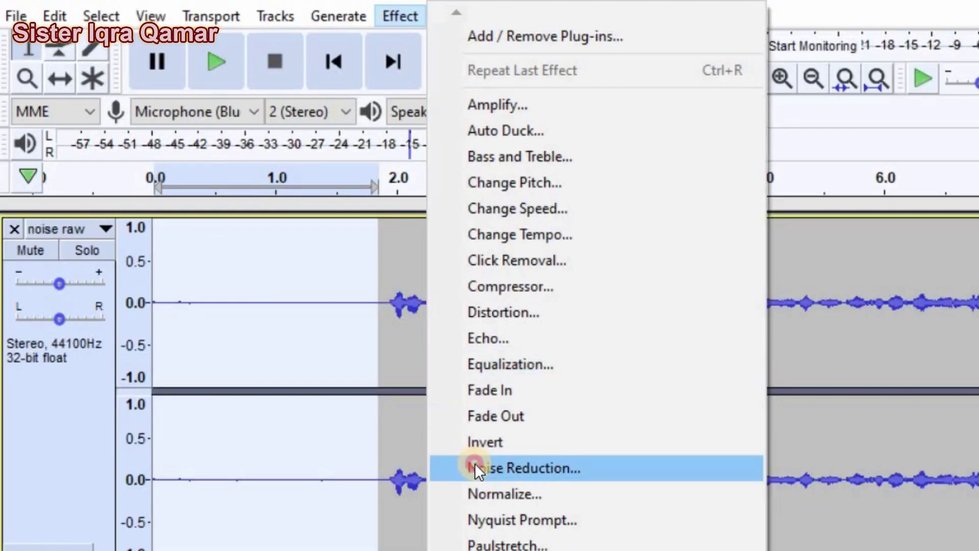
left_click(357, 361)
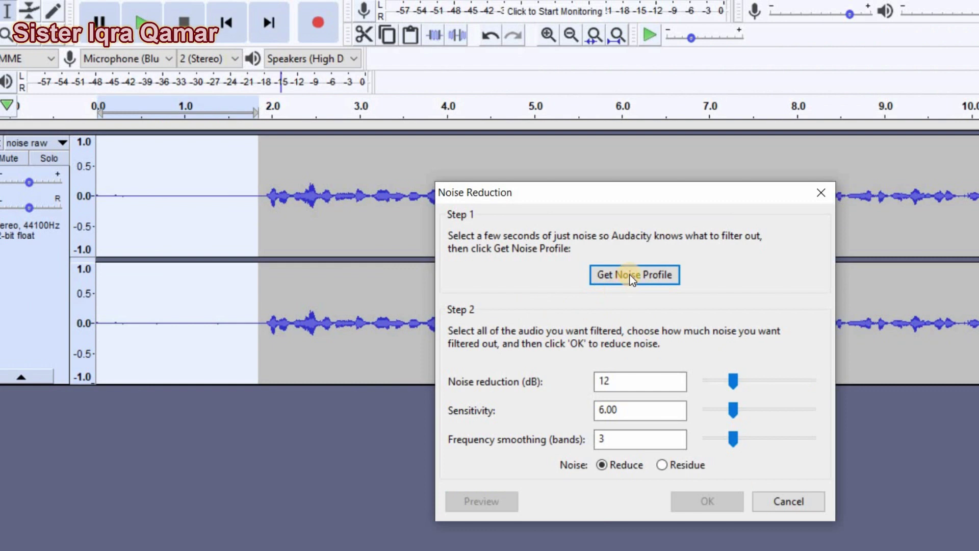
left_click(633, 277)
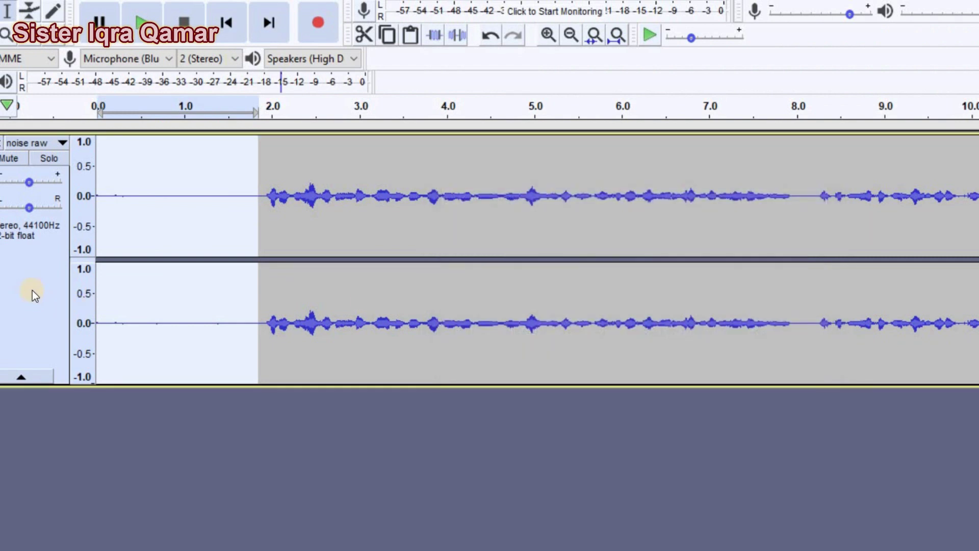
Apply Noise Reduction to the whole noise raw track with 12 dB reduction, sensitivity 6.00 and 3 frequency smoothing bands.
left_click(32, 290)
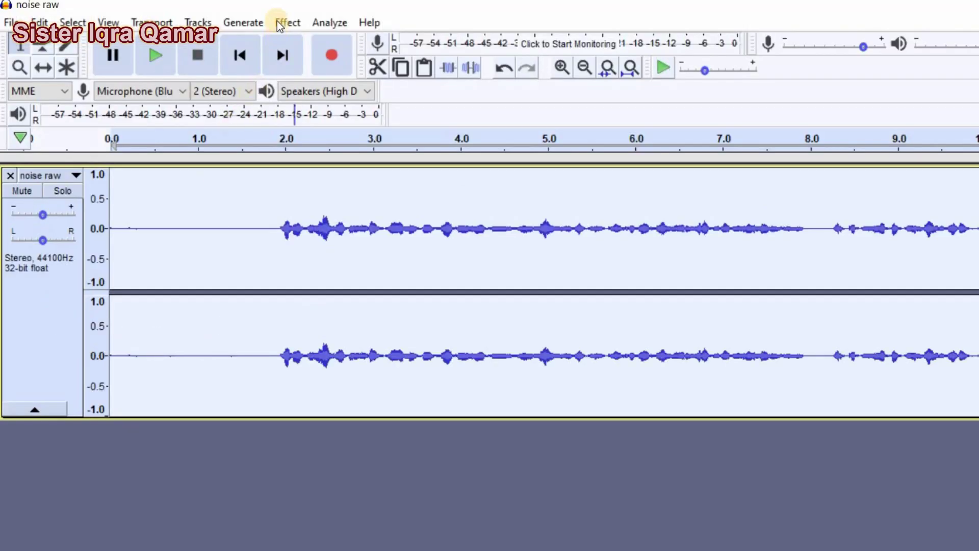
left_click(277, 20)
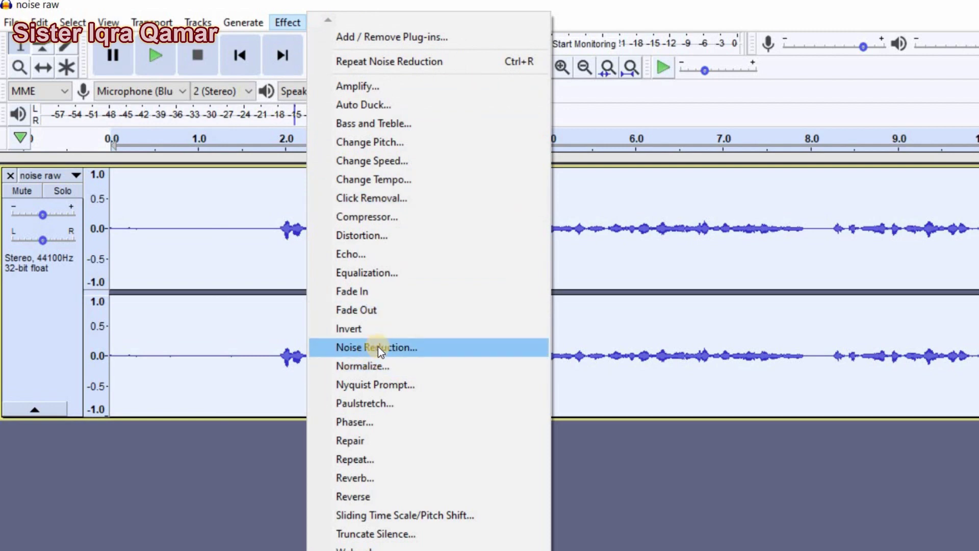
left_click(378, 347)
left_click(734, 540)
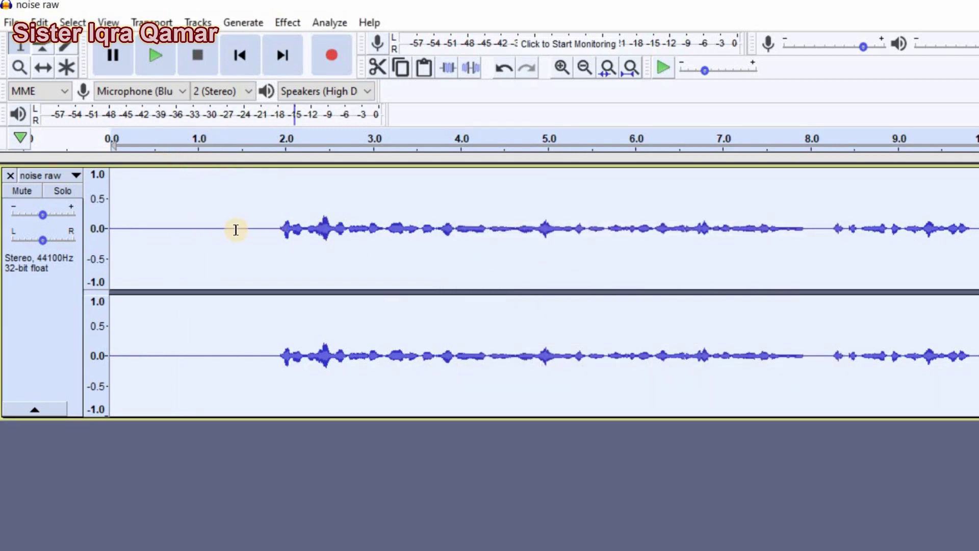
Delete about the first 1.7 seconds of silence before the speech in the noise raw track.
left_click_drag(258, 228, 77, 306)
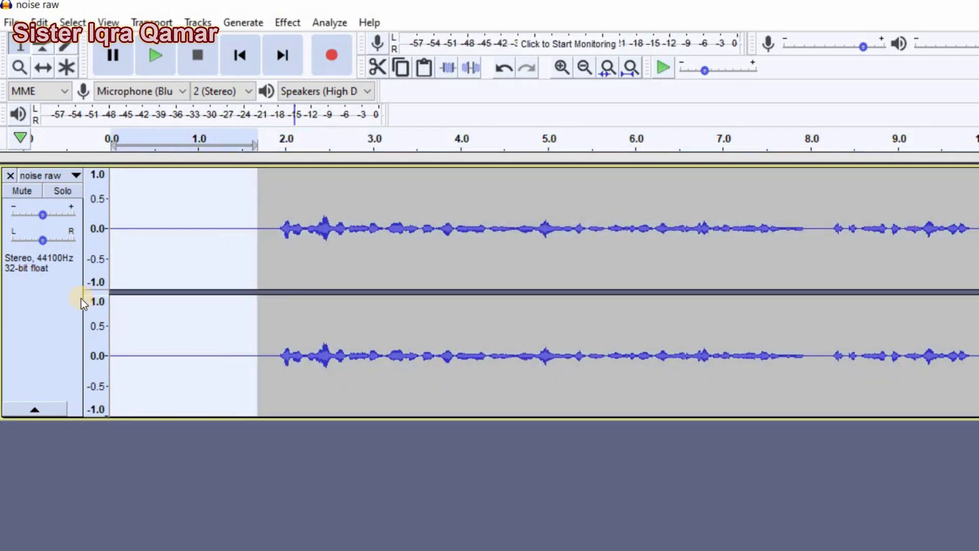
key("Delete")
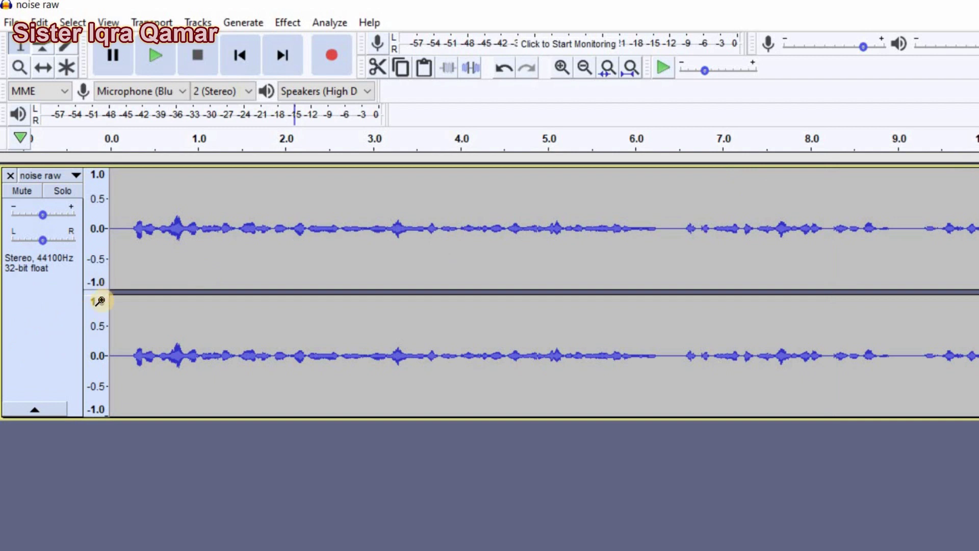
Apply Bass and Treble to the whole track with bass 3.0 dB, treble 2.0 dB and volume 0.0 dB.
left_click(50, 326)
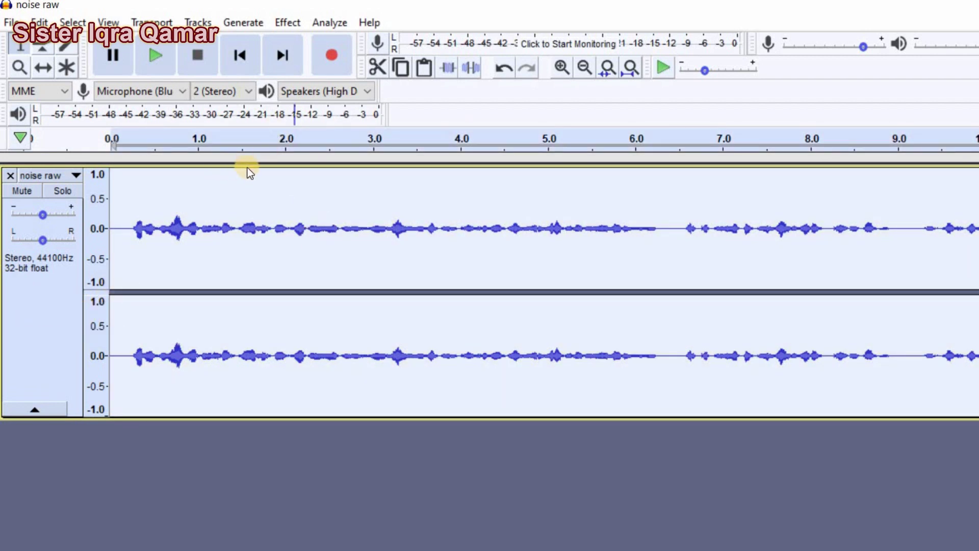
left_click(282, 24)
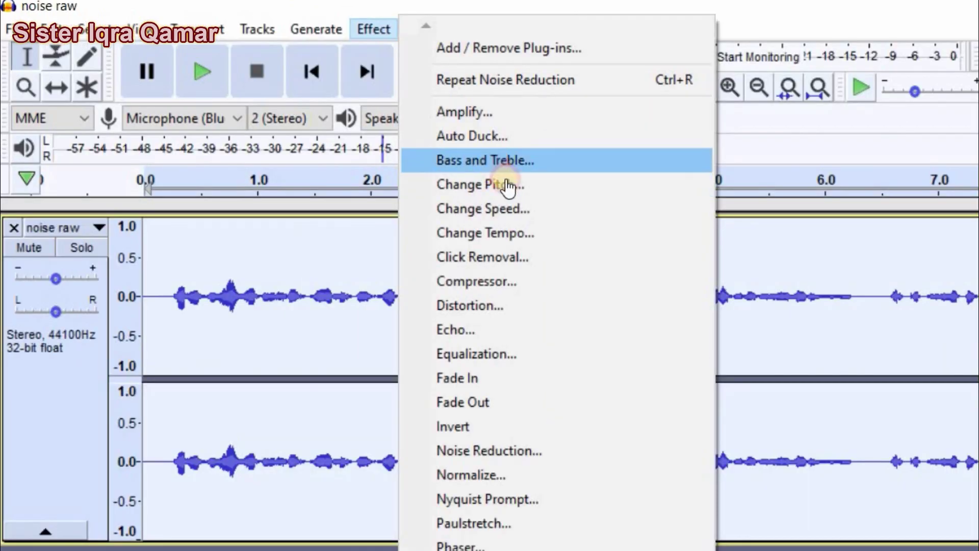
left_click(383, 126)
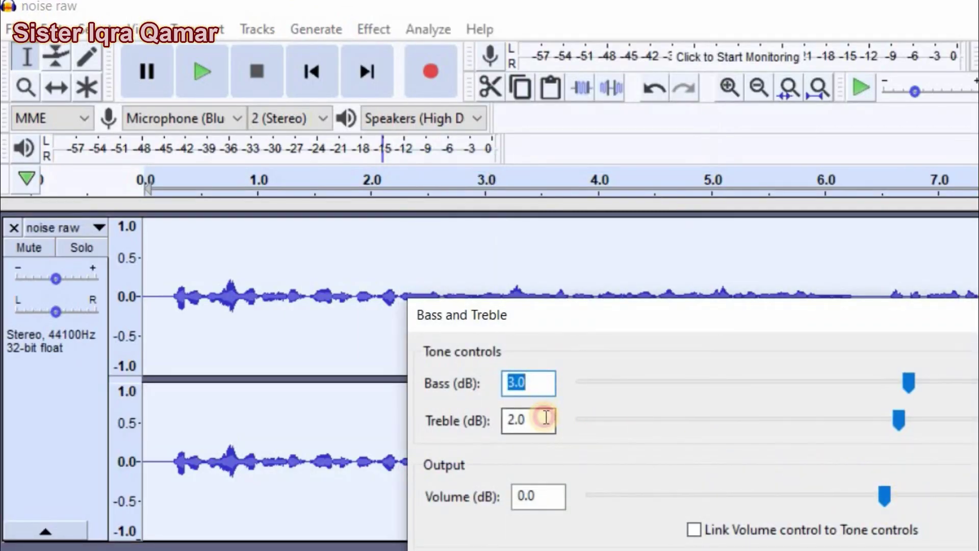
left_click(537, 419)
left_click(392, 308)
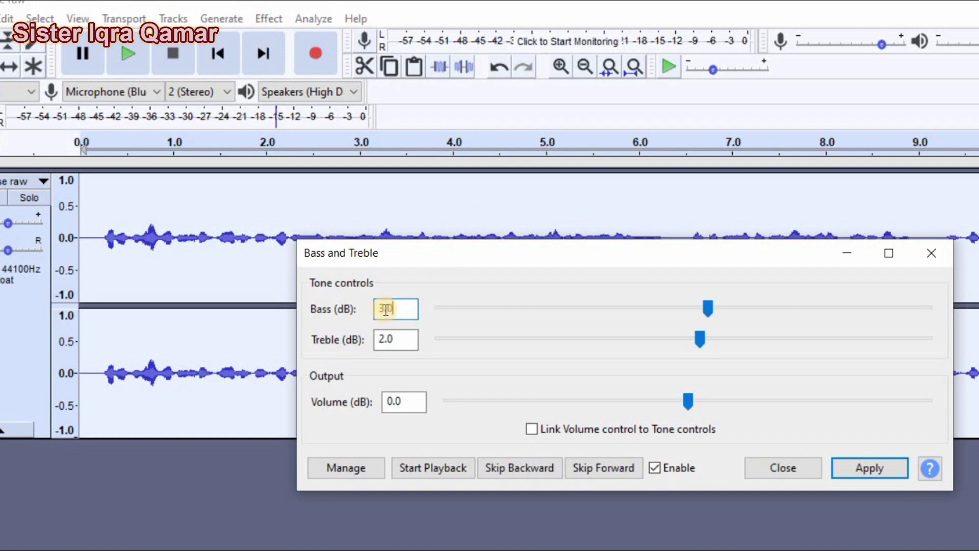
left_click(783, 468)
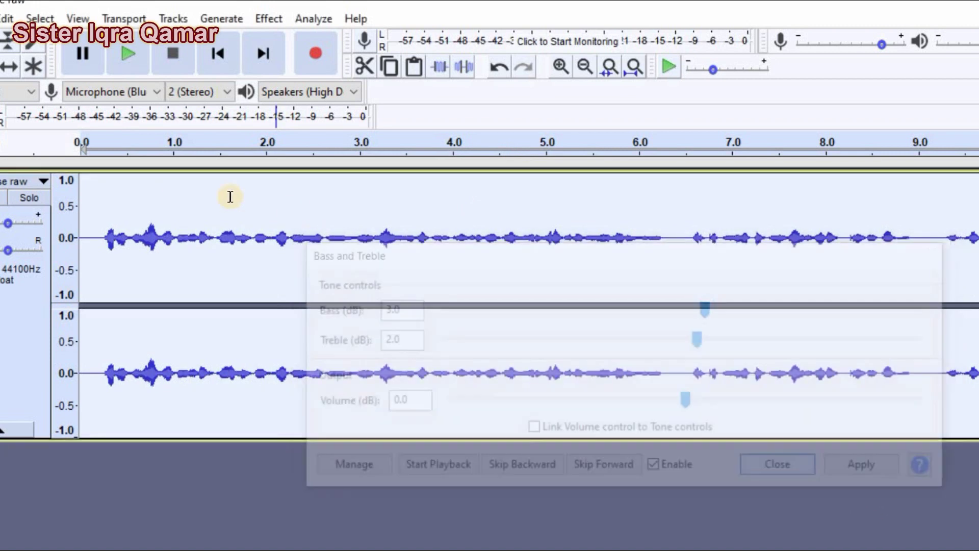
Compress the track with threshold -12 dB, noise floor -40 dB, ratio 2:1, attack 0.20 secs, release 1.0 secs and make-up gain.
left_click(266, 20)
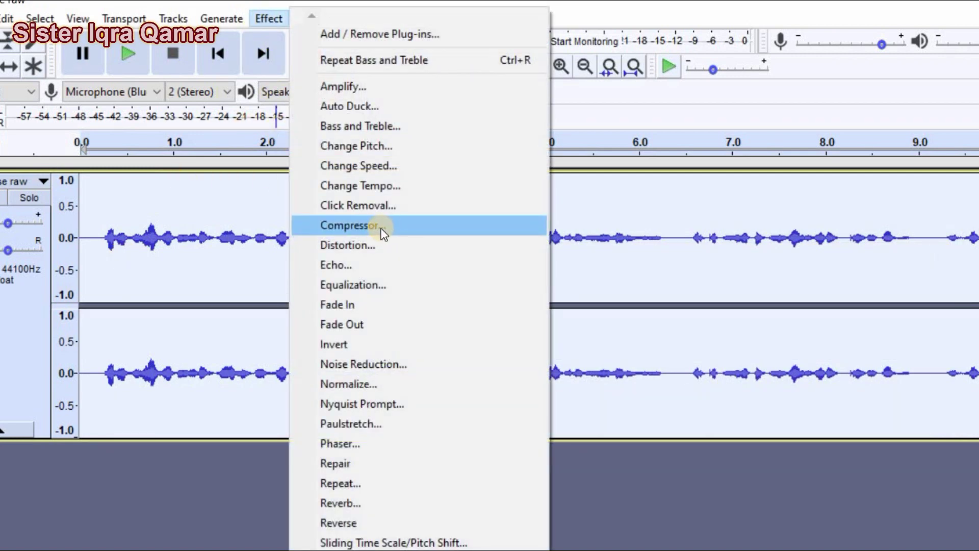
left_click(382, 229)
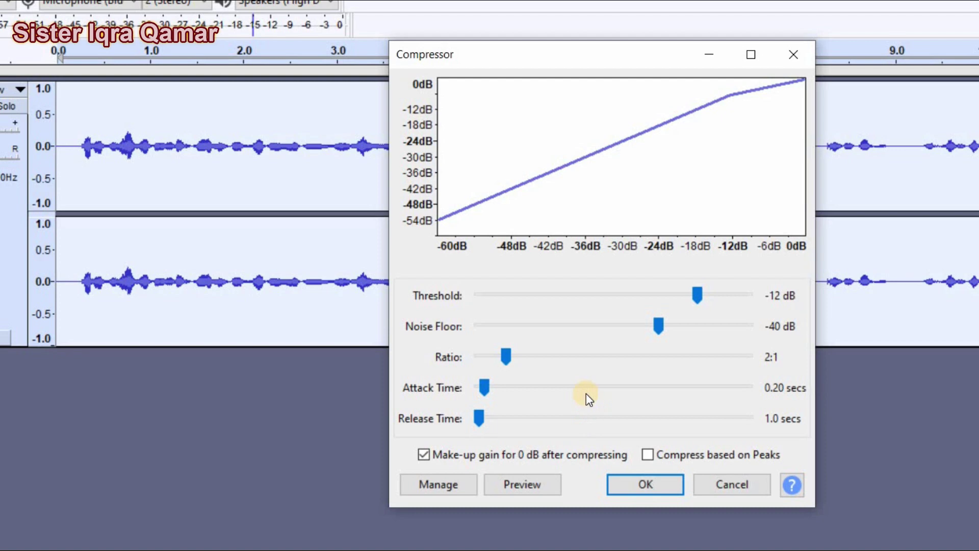
left_click(644, 490)
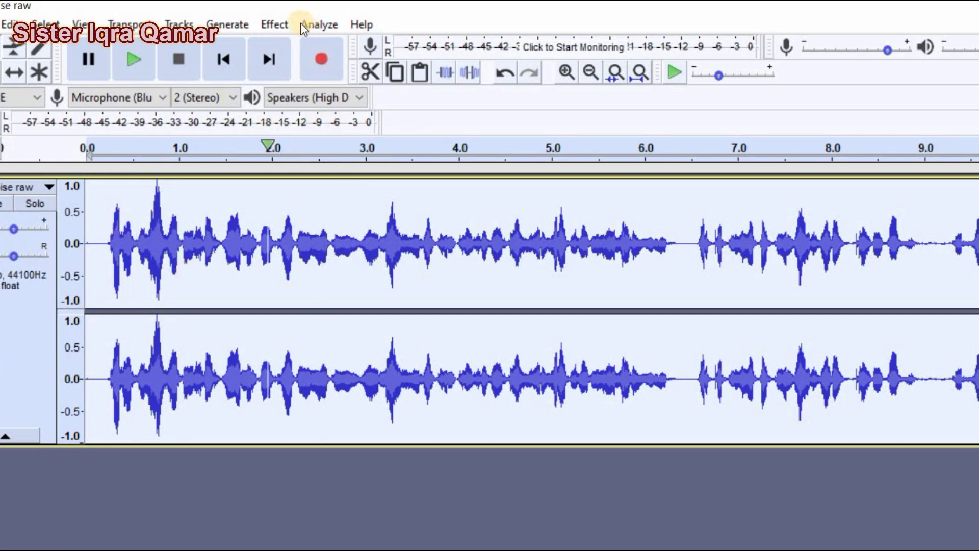
Normalize the track to a maximum amplitude of -2.0 dB with DC offset removal enabled.
left_click(270, 26)
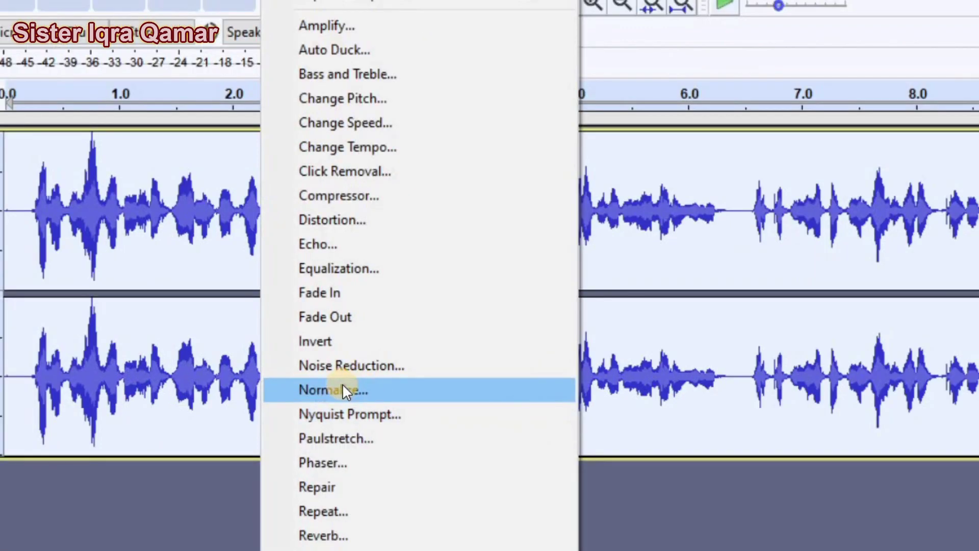
left_click(343, 389)
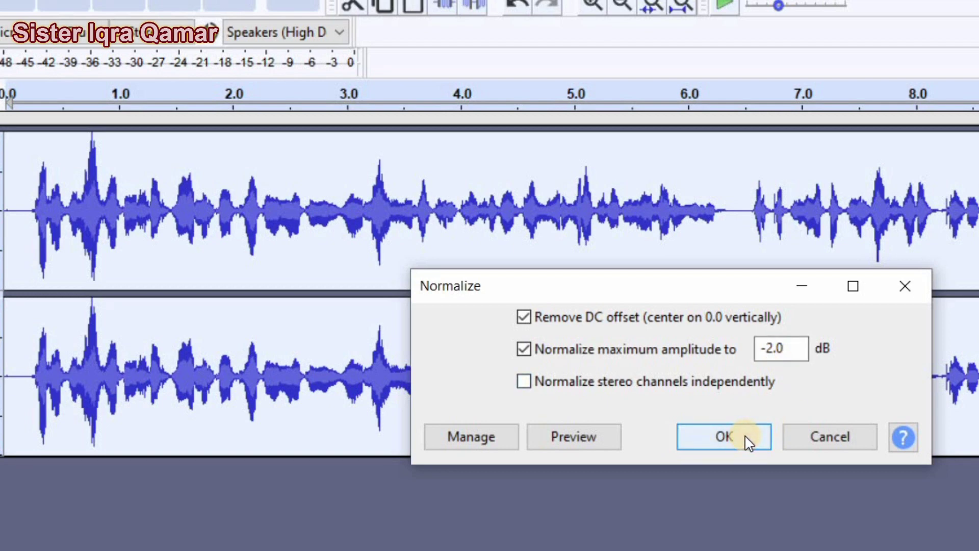
left_click(689, 442)
Listen to the processed noise raw track from its beginning.
left_click(15, 102)
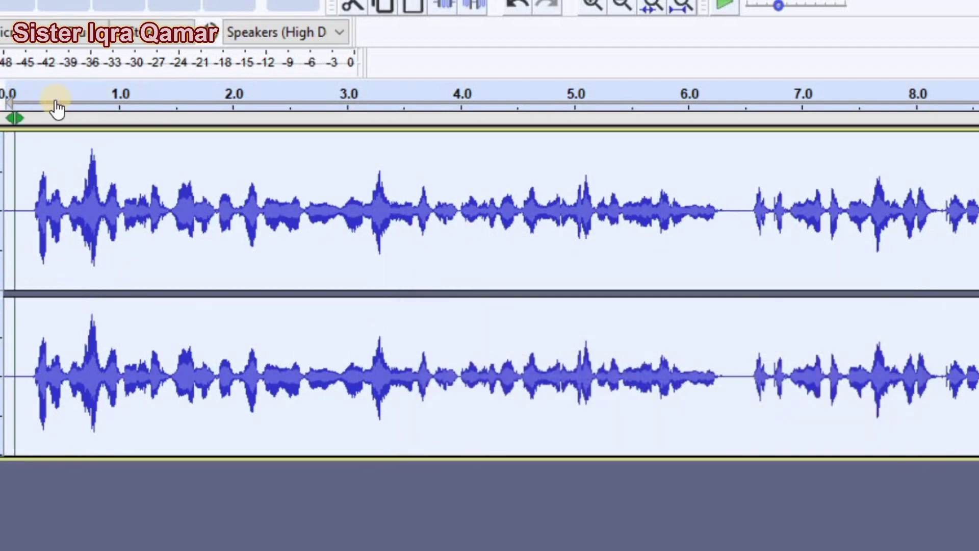
left_click(11, 96)
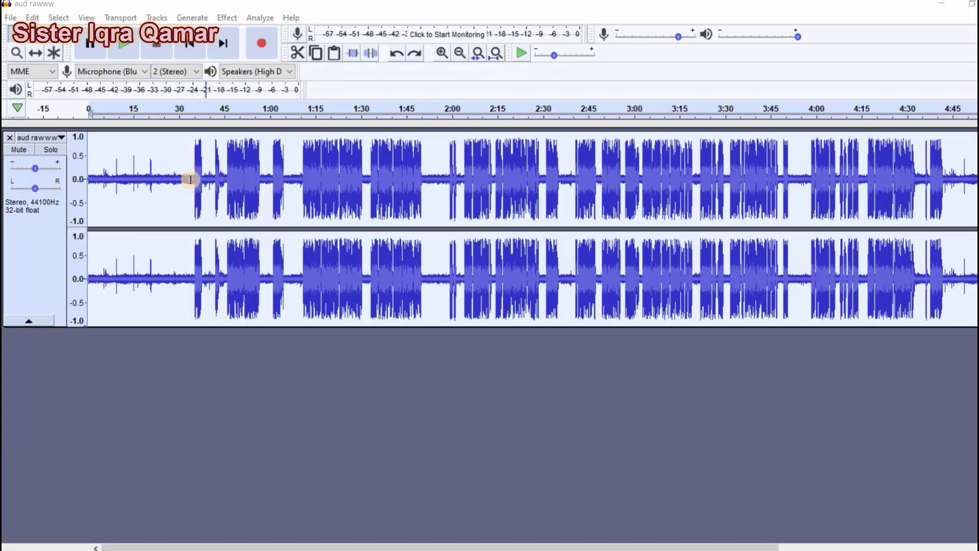
Listen to the aud rawww recording from about 5 seconds and again from about 21 seconds.
left_click(102, 104)
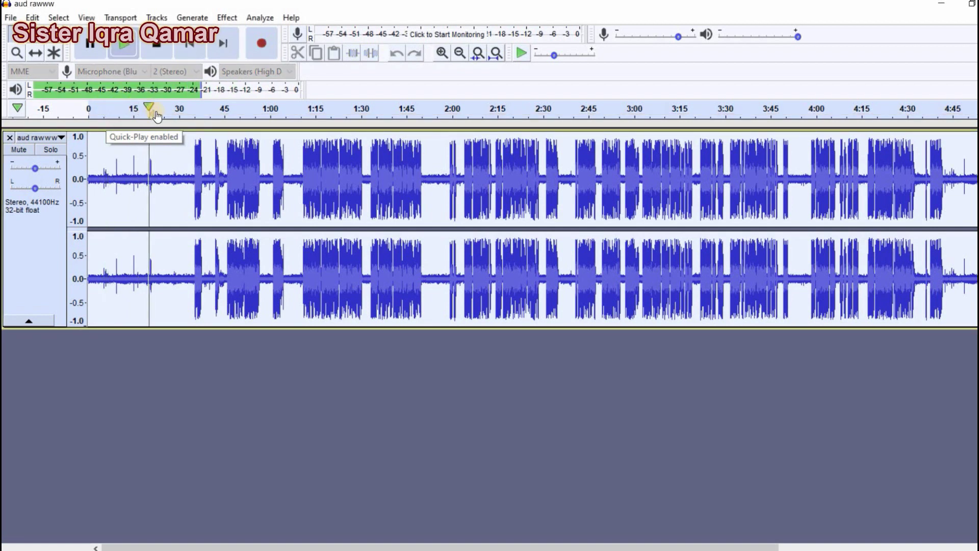
left_click(152, 110)
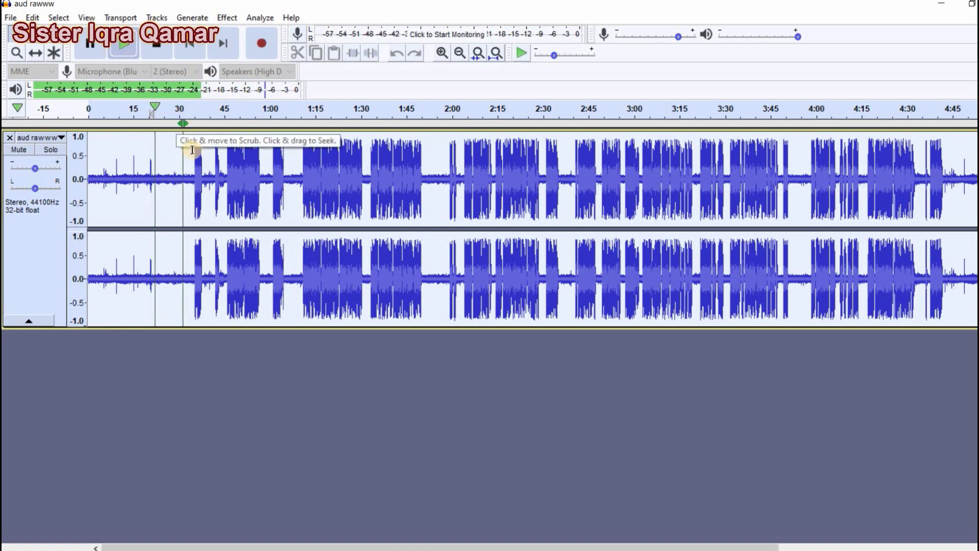
key("space")
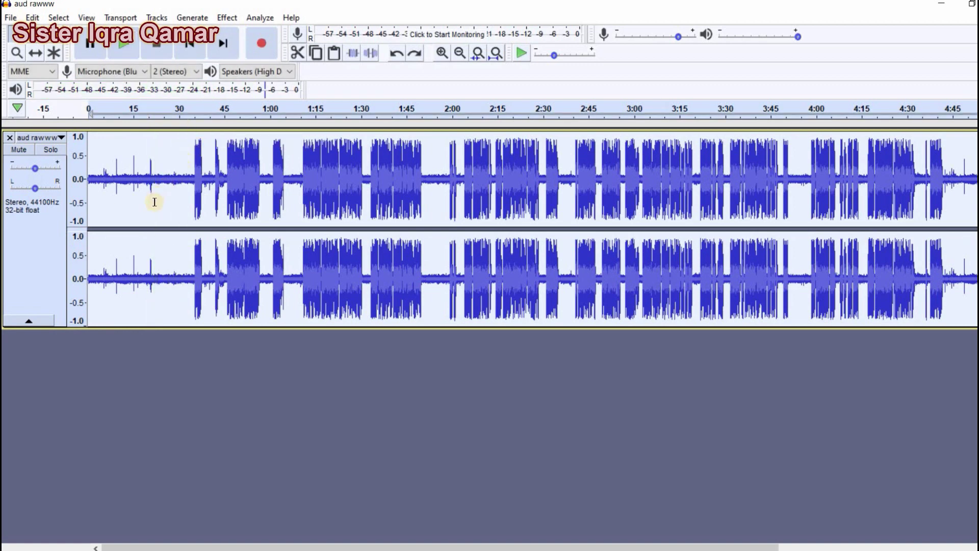
Capture a noise profile from the speechless opening of the aud rawww track, about the first 33 seconds.
left_click_drag(190, 180, 89, 179)
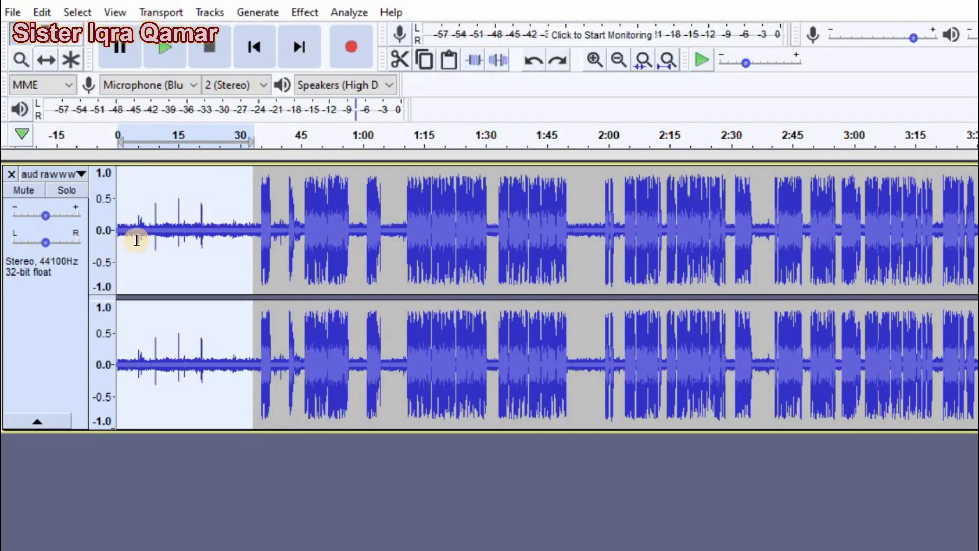
left_click(301, 13)
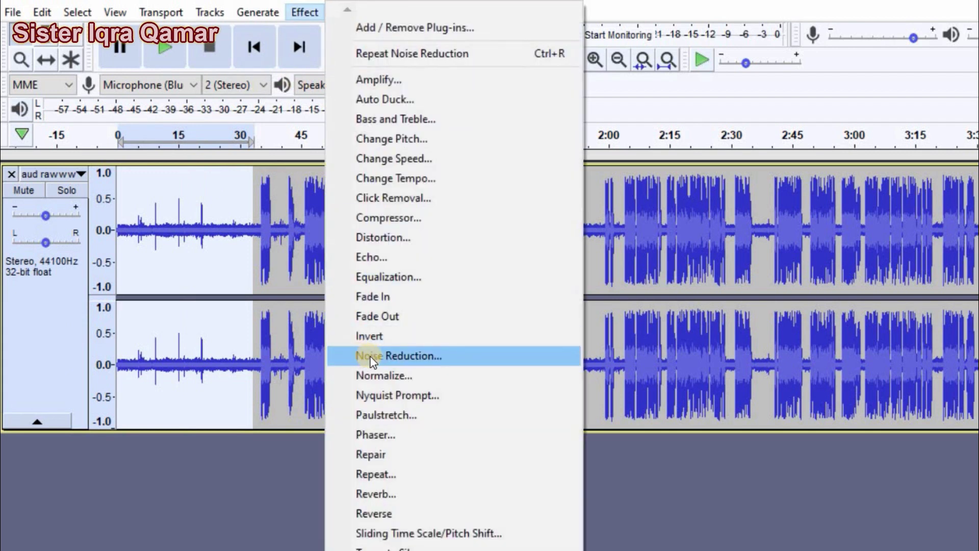
left_click(379, 357)
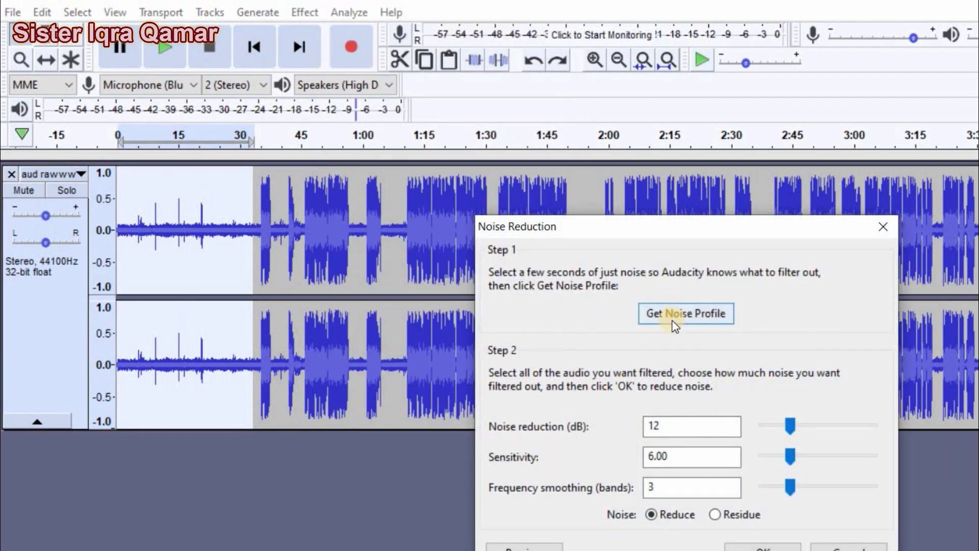
left_click(674, 327)
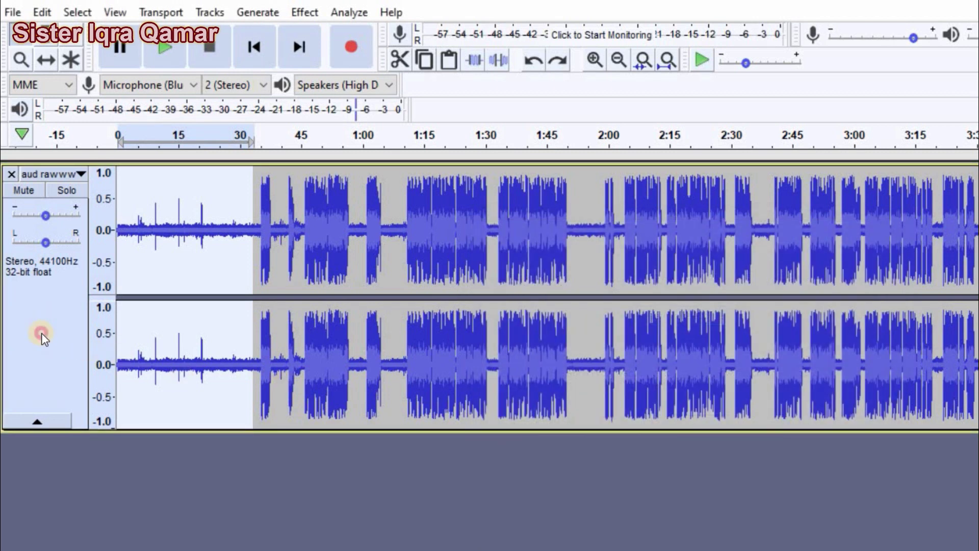
Apply noise reduction to the whole track with 12 dB reduction, sensitivity 6.00 and 3 frequency smoothing bands.
left_click(42, 334)
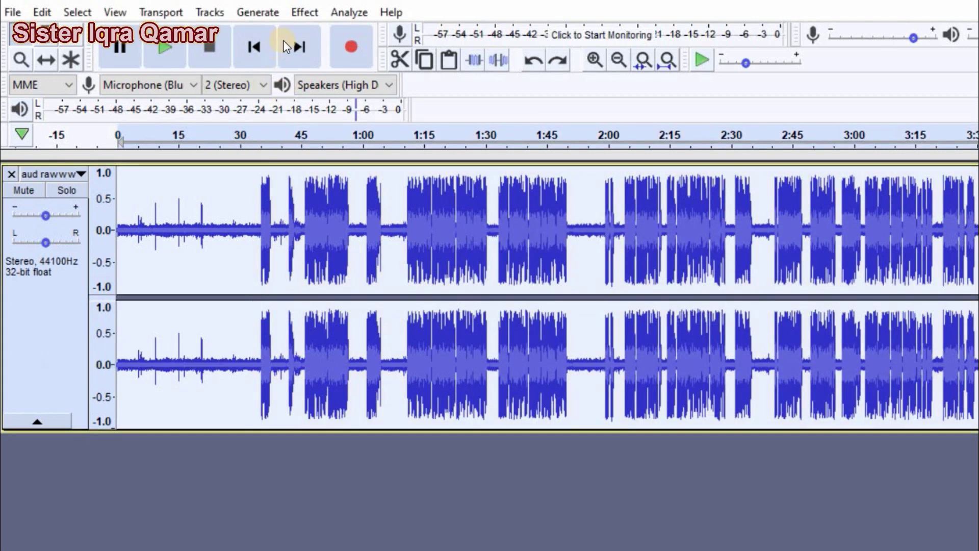
left_click(304, 15)
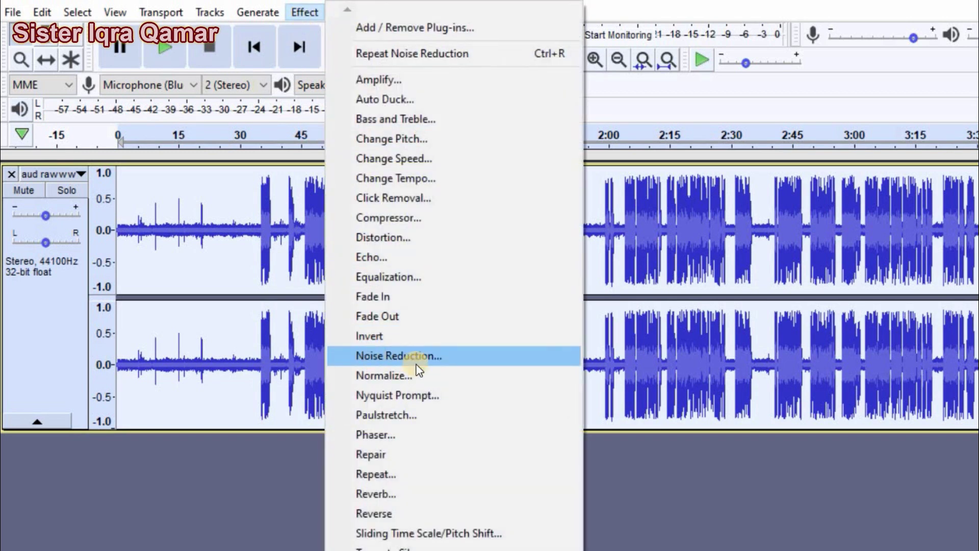
left_click(375, 356)
left_click(765, 547)
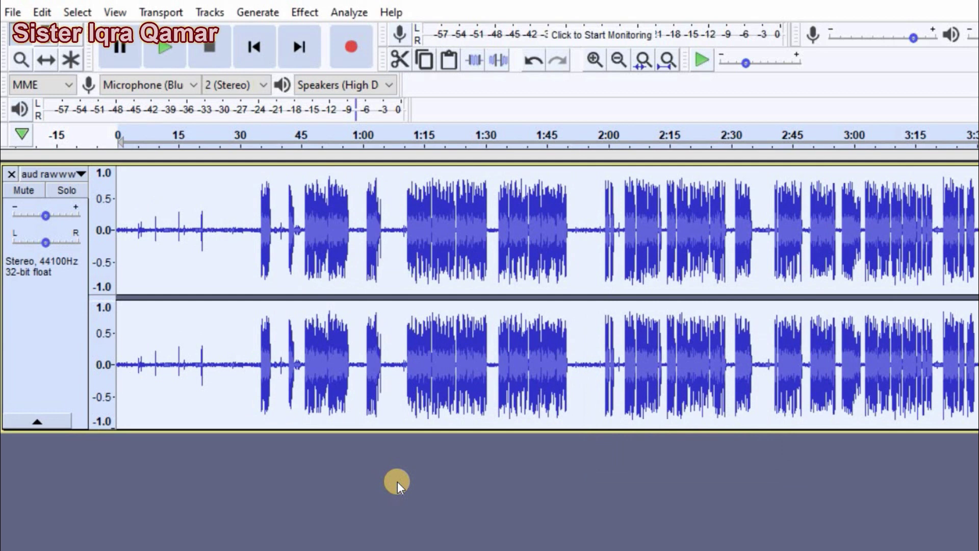
Listen to the noise-reduced track from about 23 seconds.
left_click(212, 134)
key("space")
left_click(211, 236)
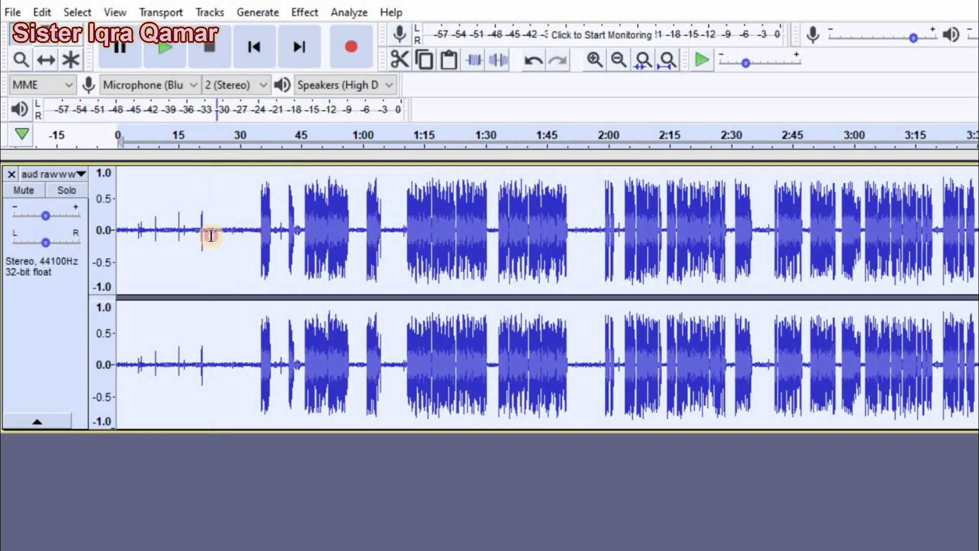
Take a new noise profile from about the first 33 seconds and reduce noise on the whole track again at 12 dB, sensitivity 6.00, smoothing 3.
left_click_drag(255, 230, 118, 229)
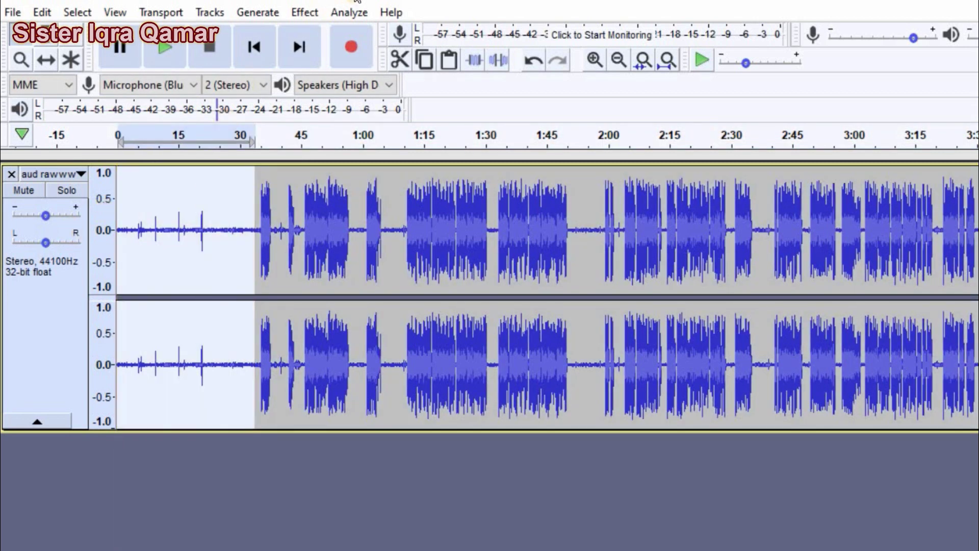
left_click(300, 11)
left_click(406, 356)
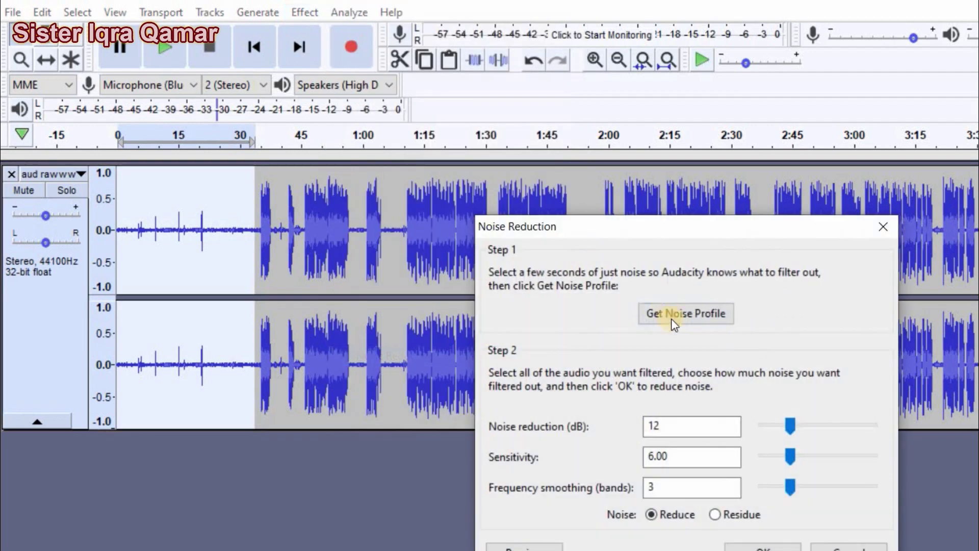
left_click(649, 312)
key("ctrl+a")
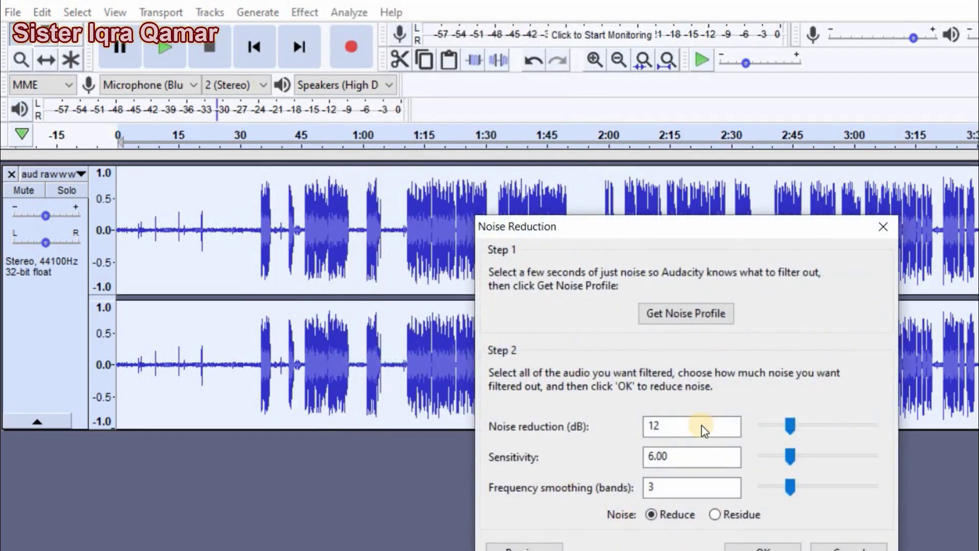
key("Return")
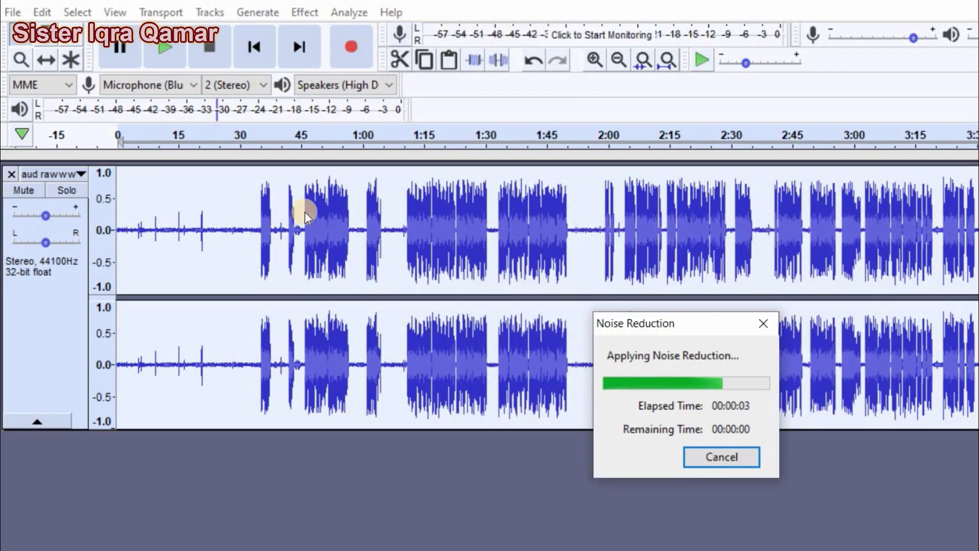
Listen to the quiet passage from about 24 seconds to check the remaining background noise.
left_click(587, 136)
left_click(215, 232)
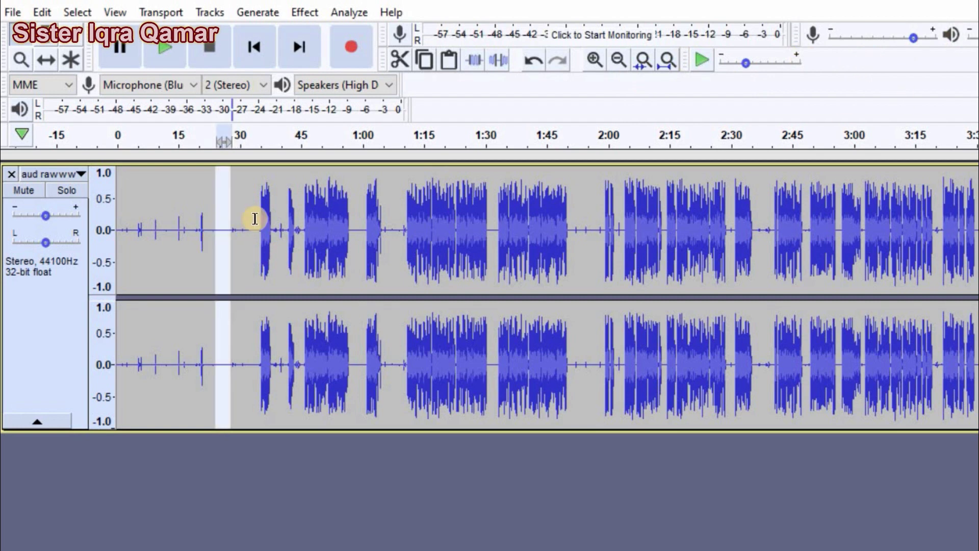
left_click(594, 59)
left_click(594, 60)
key("ctrl+1")
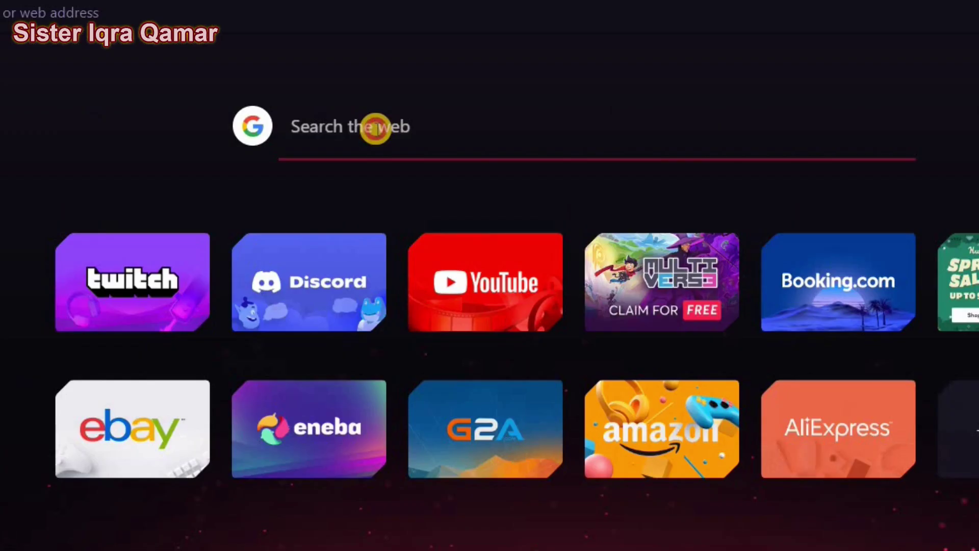
In the web browser, search Google for "adobe podcast enhance" and open the Adobe Podcast site.
left_click(376, 127)
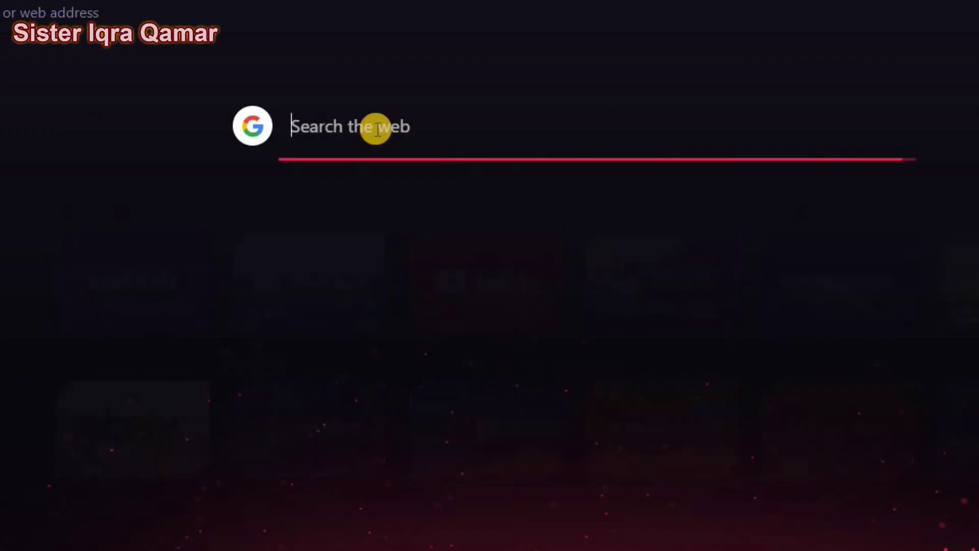
type("ado")
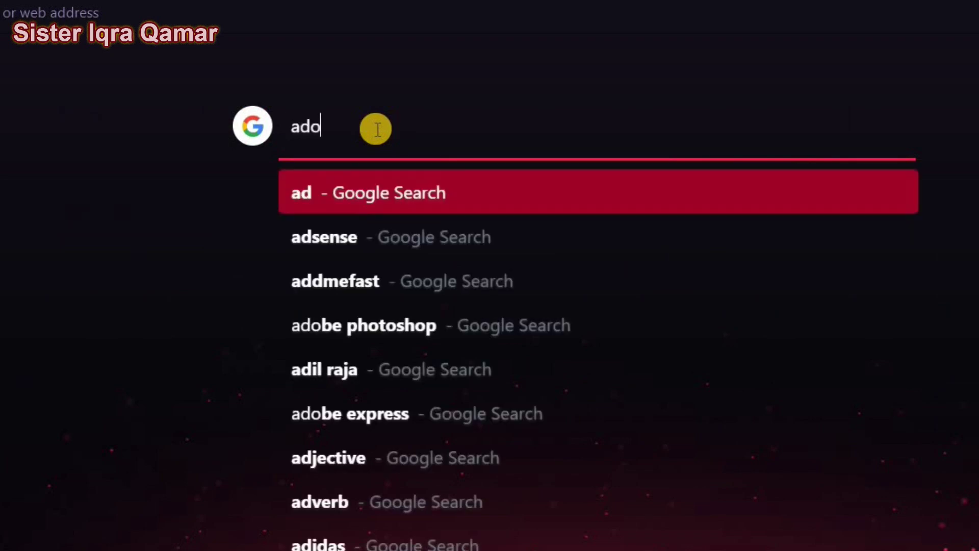
type("be pod")
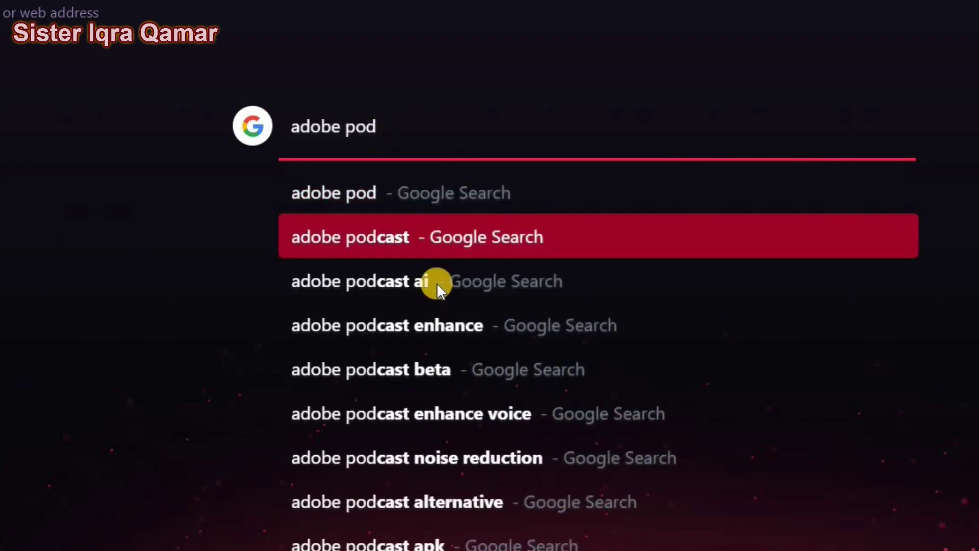
left_click(417, 318)
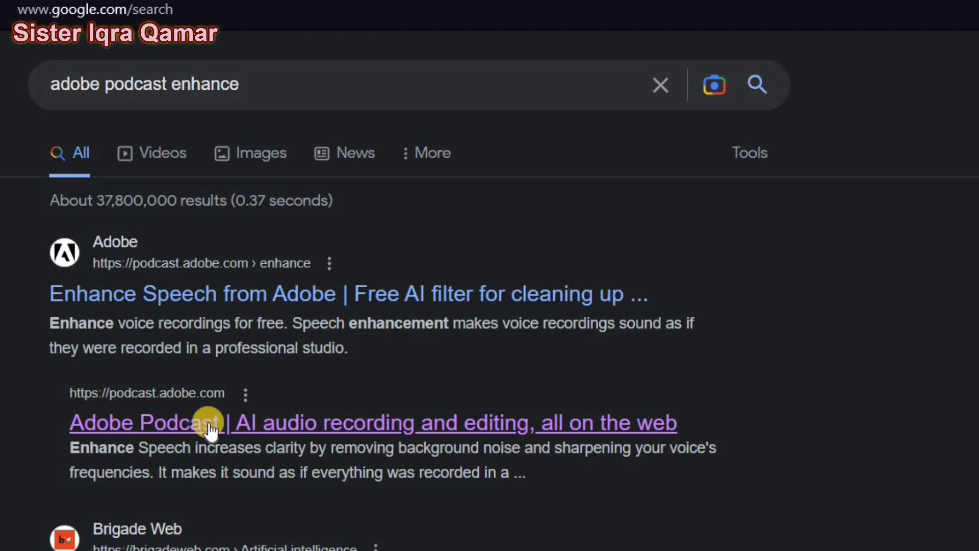
left_click(301, 431)
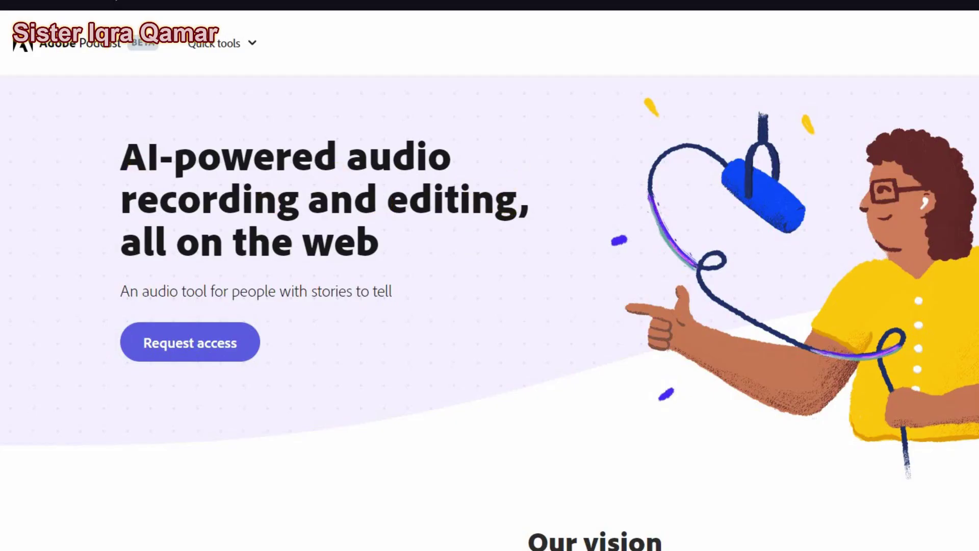
Open the Enhance Speech tool from the AI-powered audio section of the Adobe Podcast page.
scroll(490, 313, "down", 3)
scroll(489, 312, "down", 11)
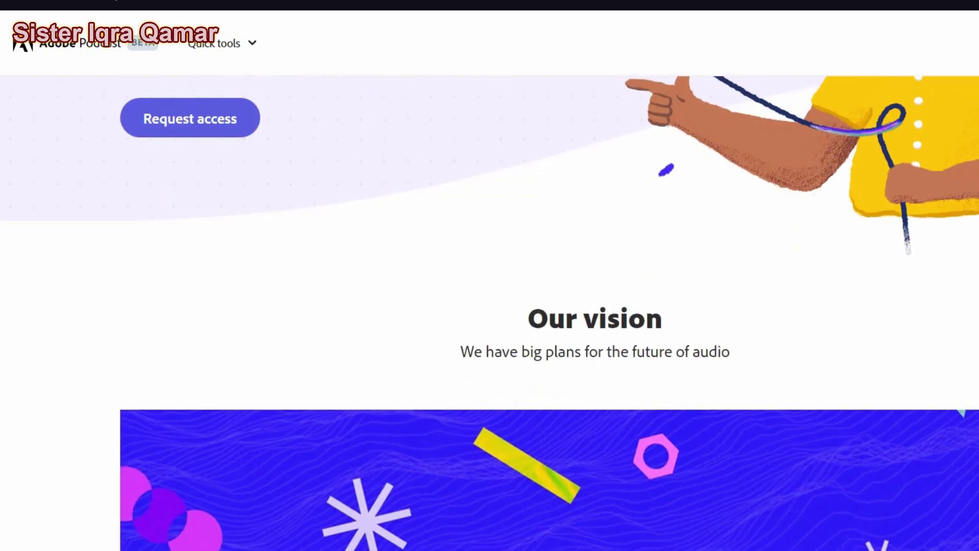
scroll(489, 312, "down", 8)
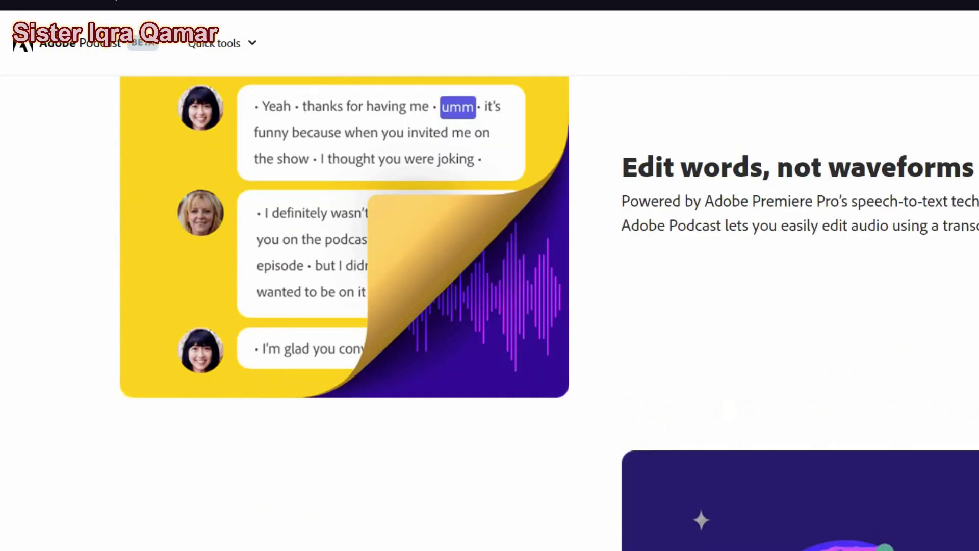
scroll(489, 313, "down", 3)
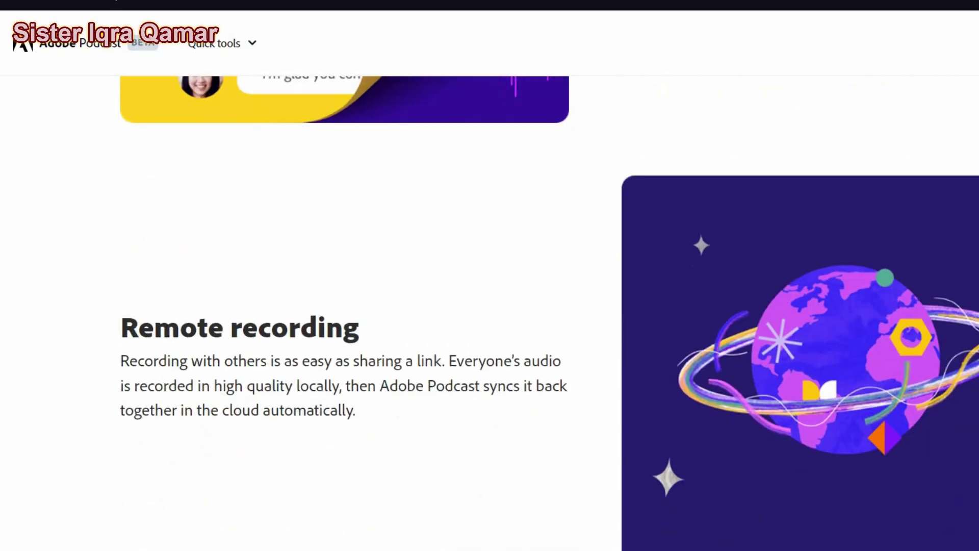
scroll(345, 192, "down", 2)
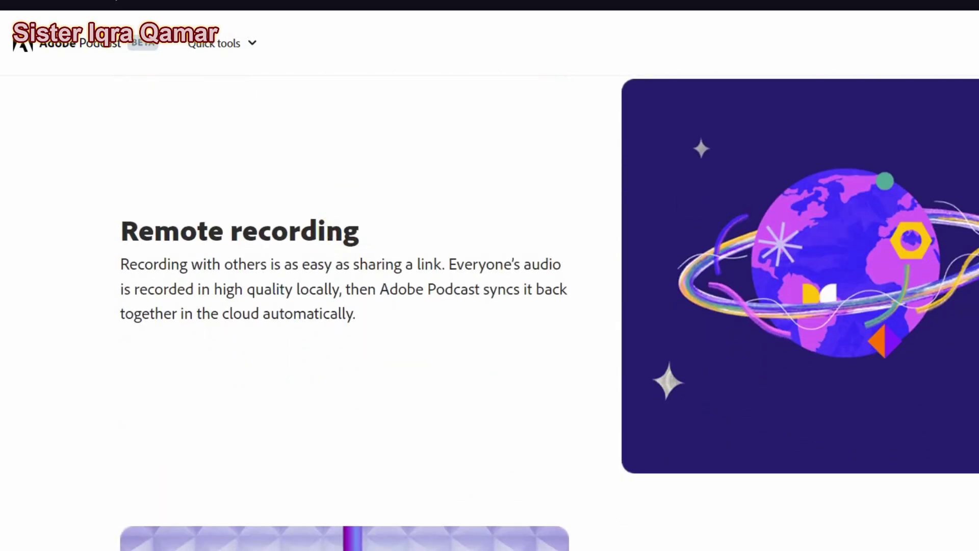
scroll(831, 393, "down", 8)
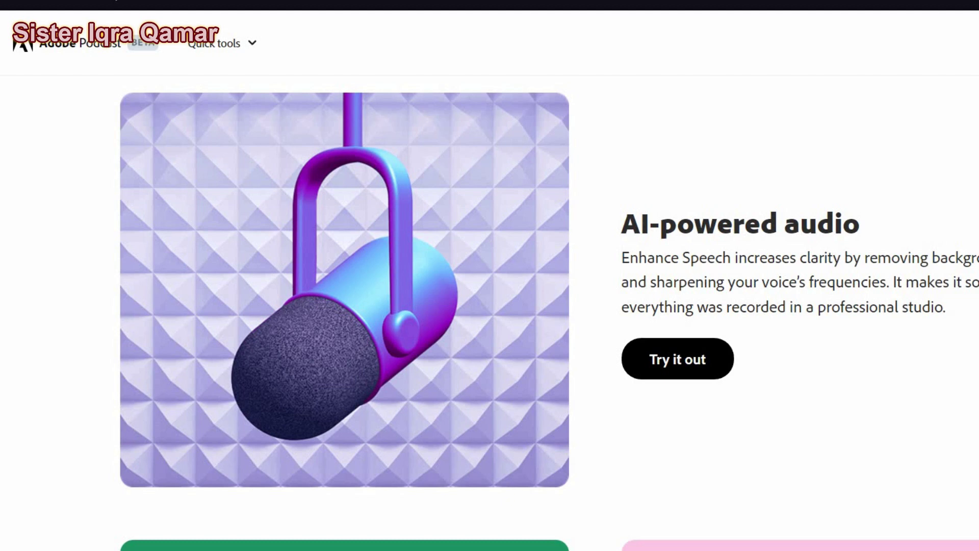
scroll(770, 257, "up", 1)
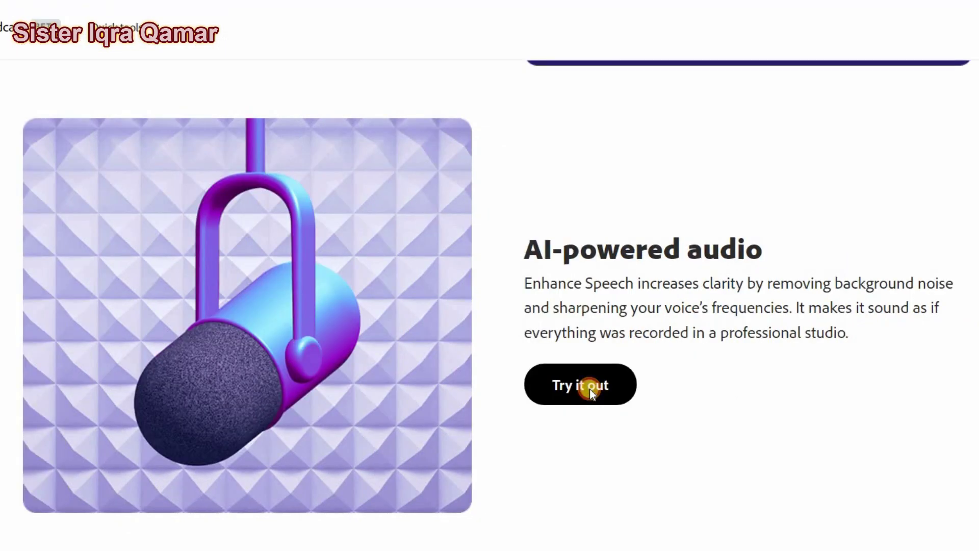
left_click(694, 406)
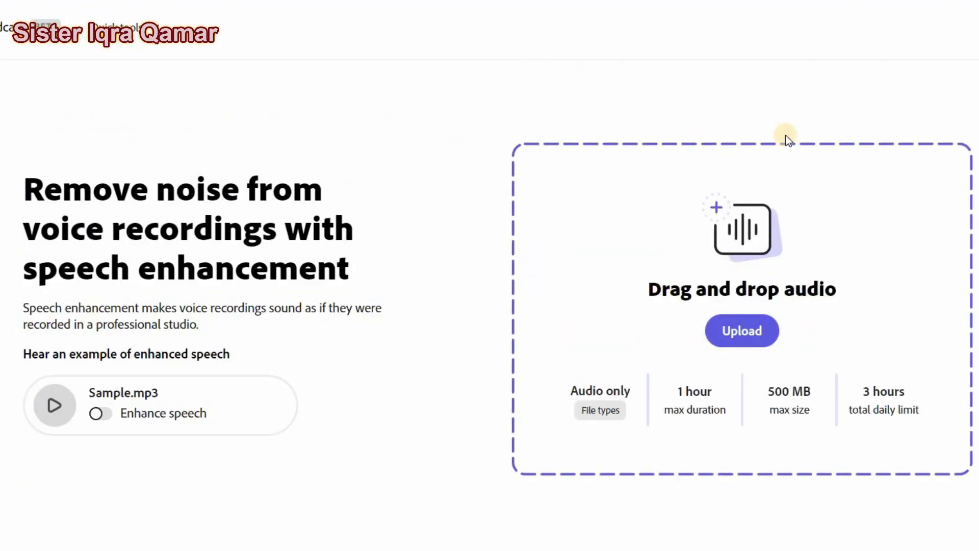